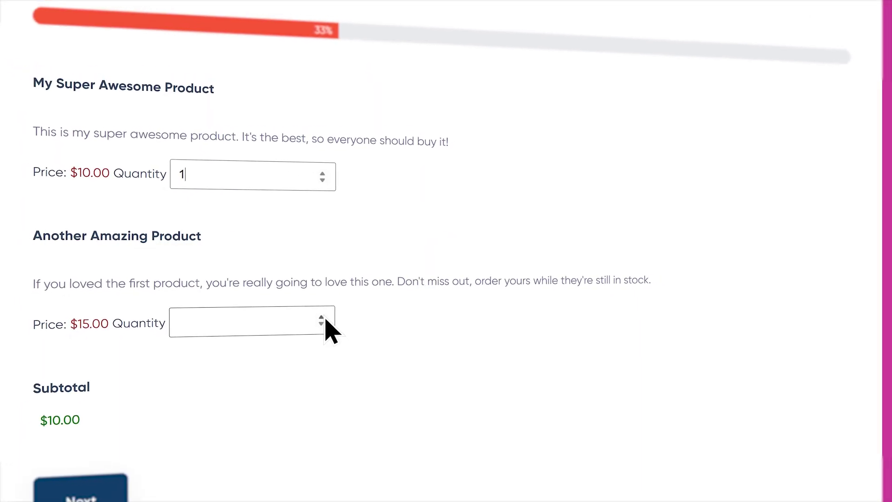
Step: Set Another Amazing Product's quantity to 1 and start entering the card number
{"action": "left_click", "coordinate": [321, 318]}
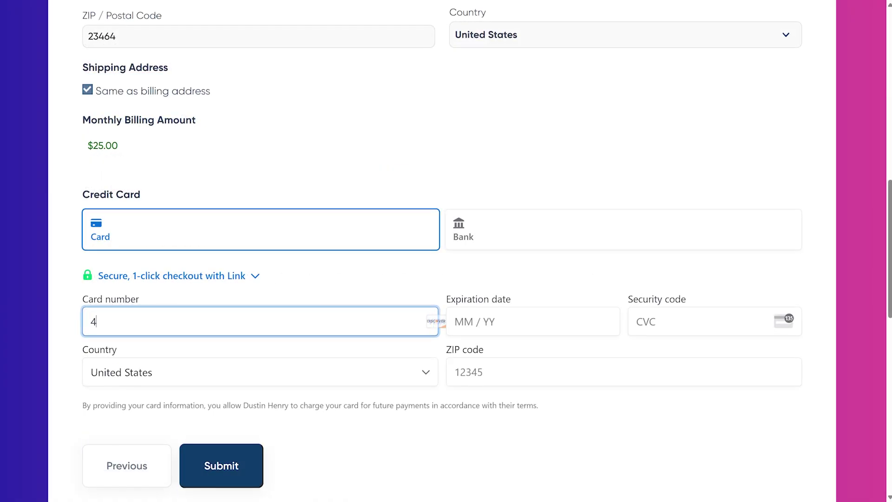
{"action": "type", "text": "11"}
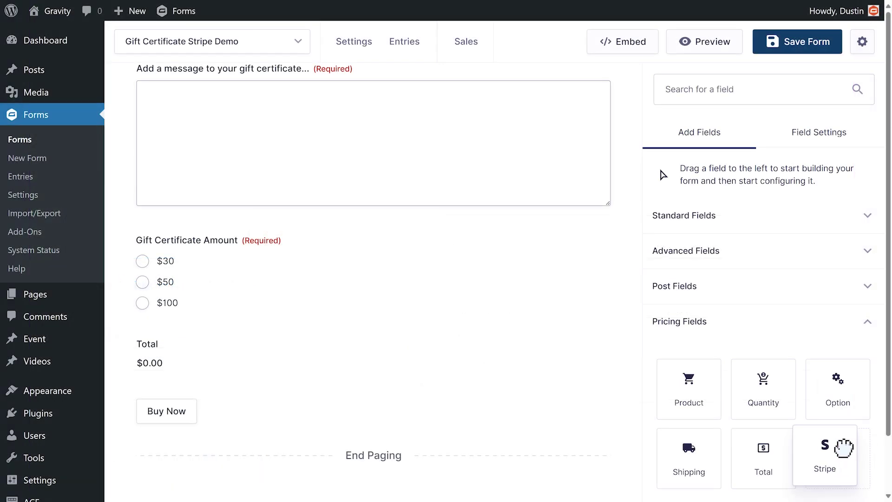
Step: Add a Stripe field below Total with additional payment methods, then submit a Google Pay test payment
{"action": "left_click_drag", "start_coordinate": [760, 428], "coordinate": [594, 394]}
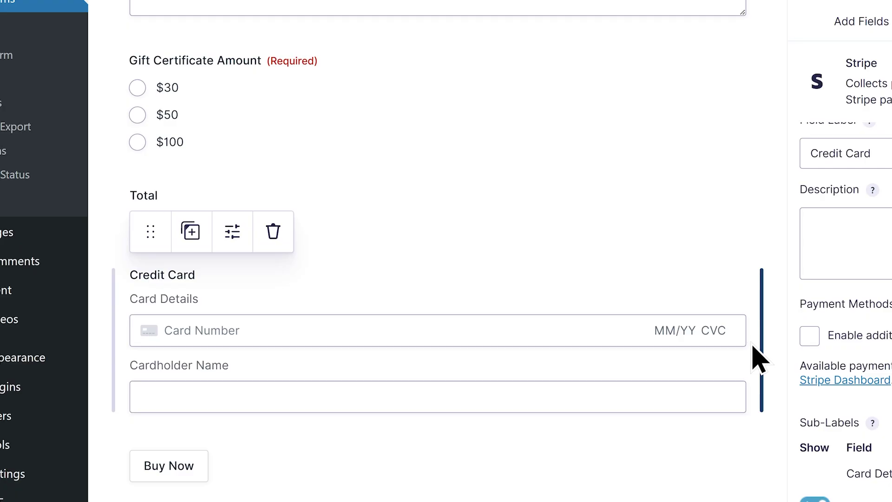
{"action": "left_click", "coordinate": [811, 338]}
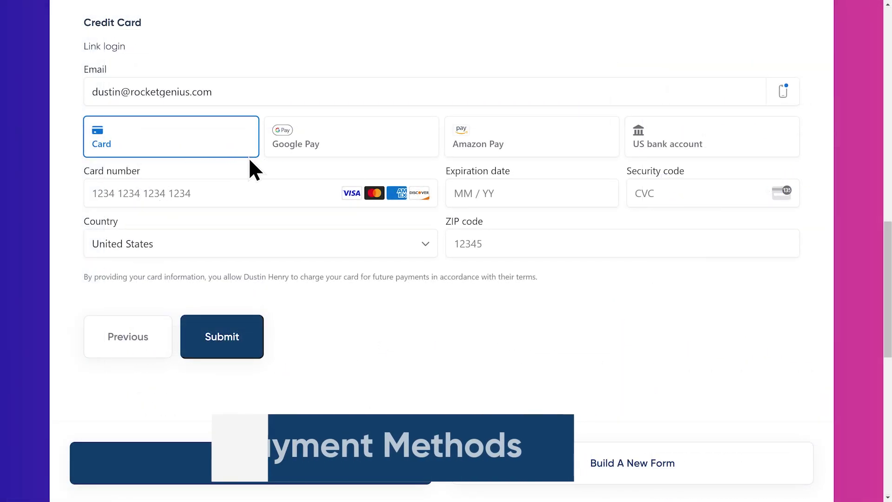
{"action": "left_click", "coordinate": [332, 152]}
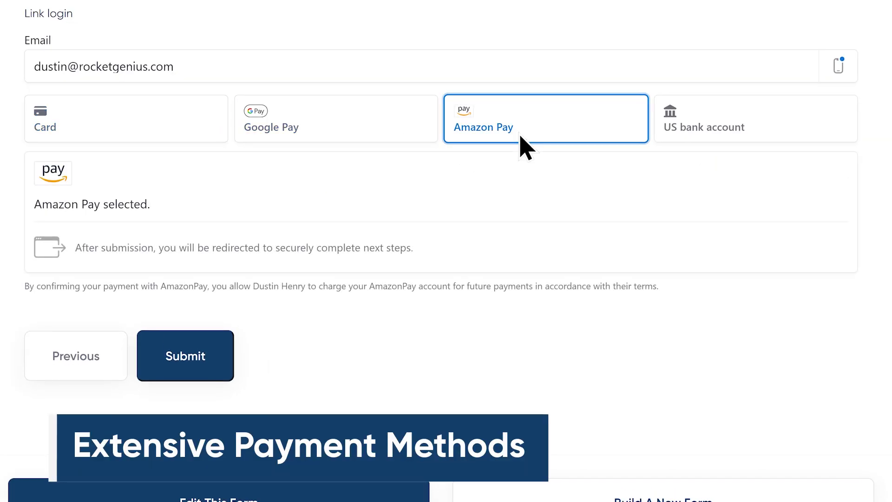
{"action": "left_click", "coordinate": [715, 136]}
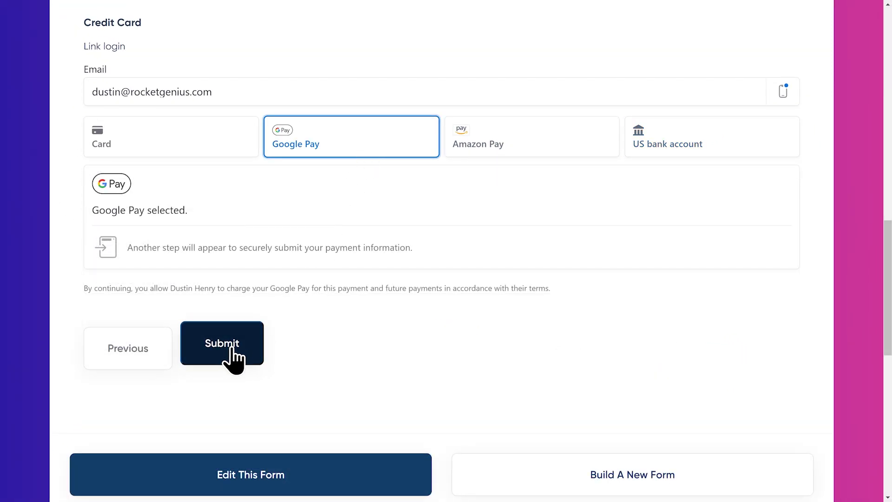
{"action": "left_click", "coordinate": [232, 350]}
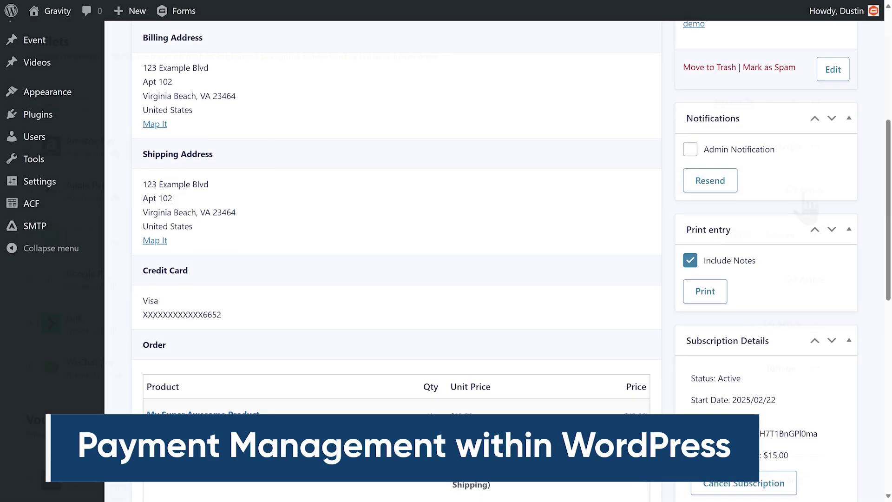
Step: Capture the authorized $15.00 payment on the entry and confirm the capture
{"action": "scroll", "coordinate": [395, 251], "scroll_direction": "down", "scroll_amount": 3}
{"action": "scroll", "coordinate": [750, 281], "scroll_direction": "down", "scroll_amount": 4}
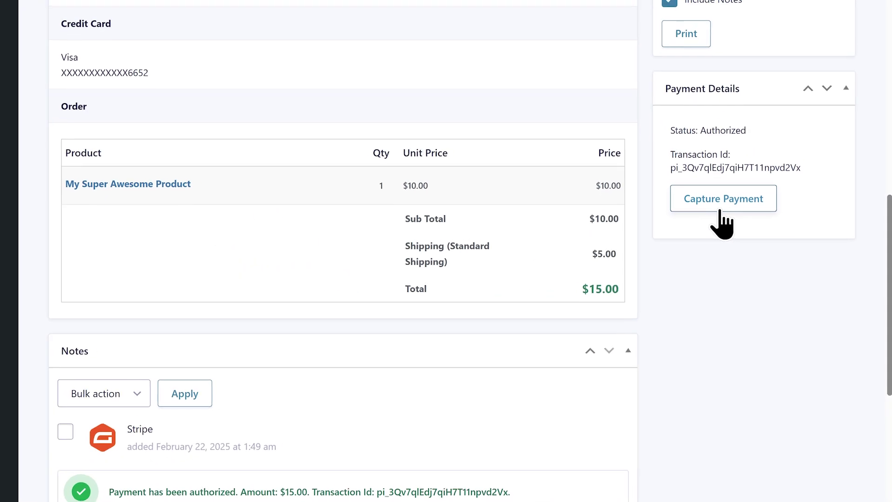
{"action": "left_click", "coordinate": [720, 209]}
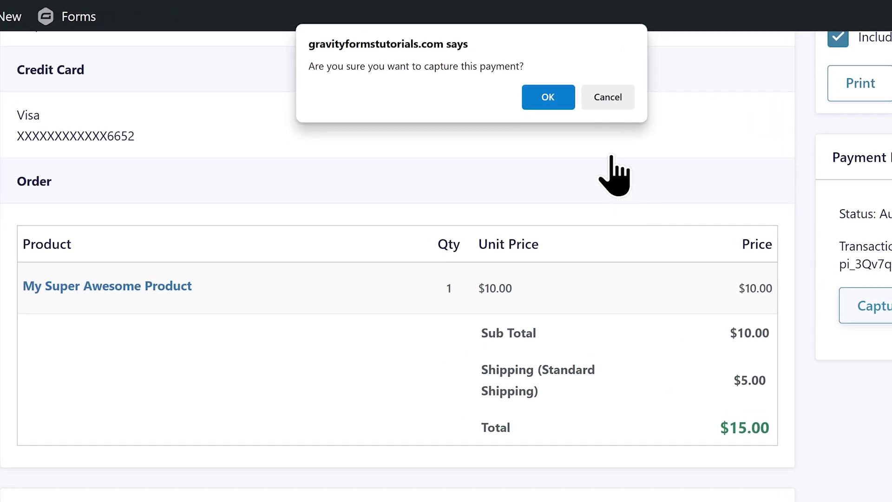
{"action": "left_click", "coordinate": [548, 98]}
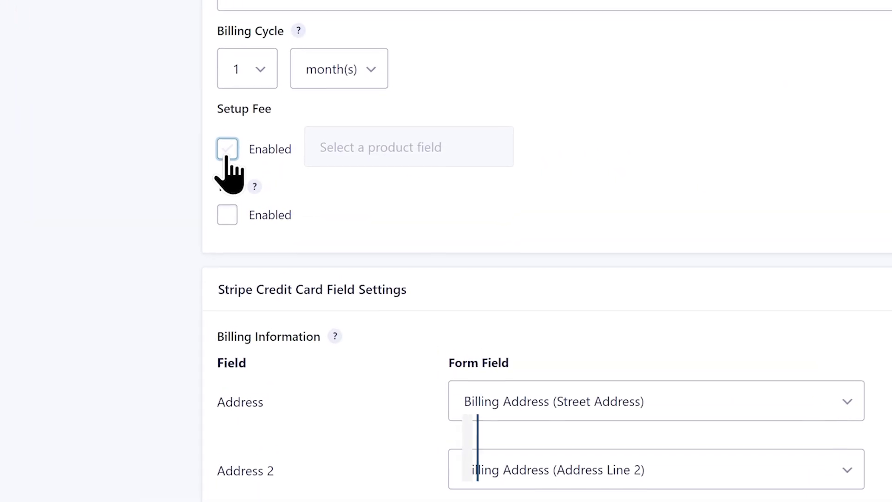
Step: Enable a setup fee and 30-day trial, bill every 7 days, and begin entering the customer's e-mail
{"action": "left_click", "coordinate": [249, 153]}
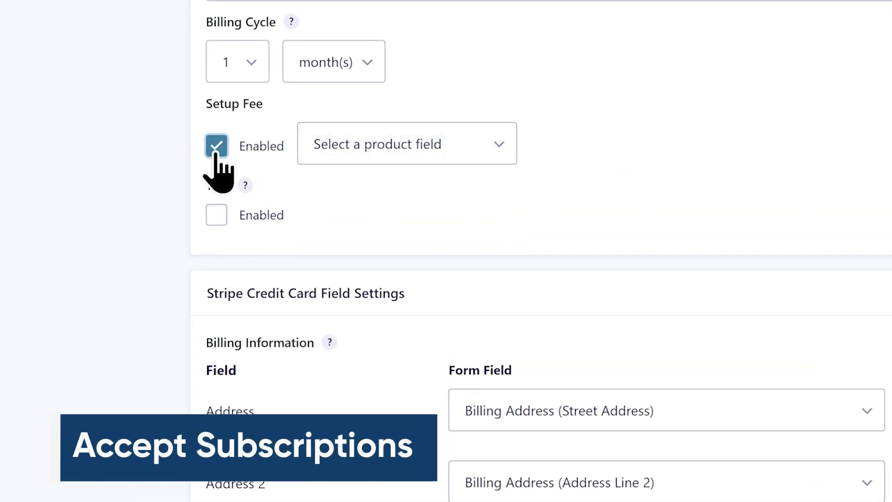
{"action": "left_click", "coordinate": [217, 214]}
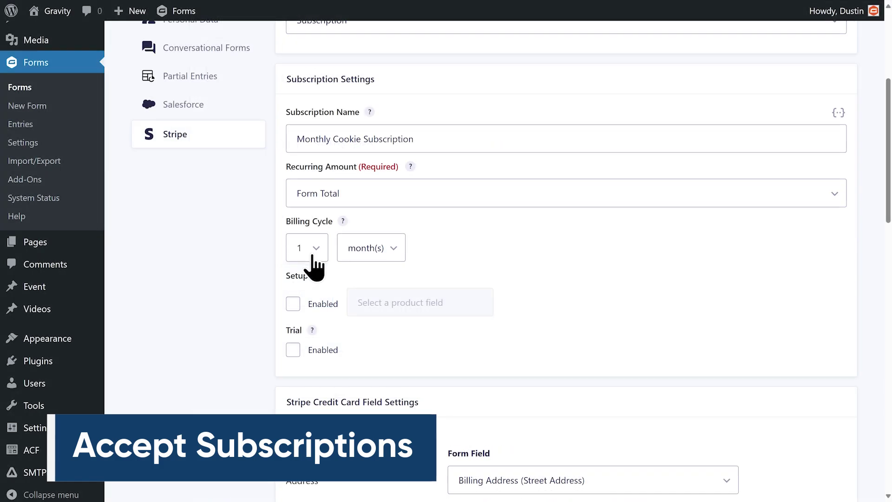
{"action": "left_click", "coordinate": [309, 251]}
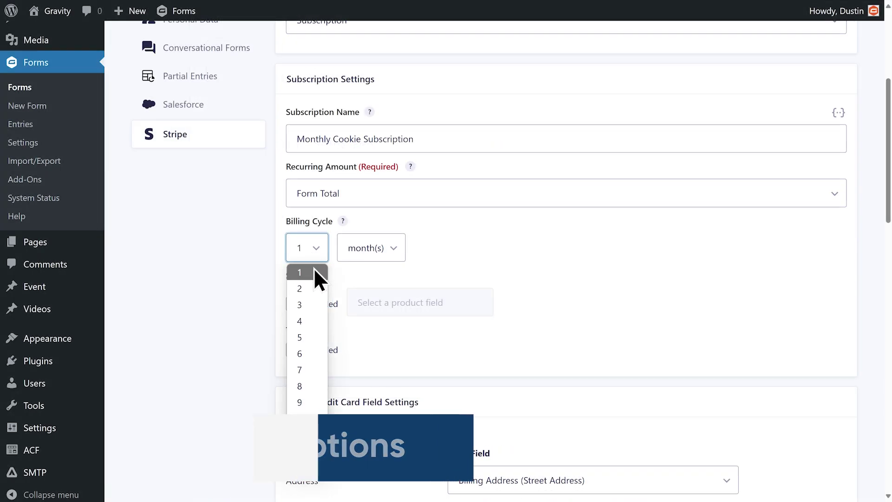
{"action": "left_click", "coordinate": [302, 367]}
{"action": "left_click", "coordinate": [393, 251]}
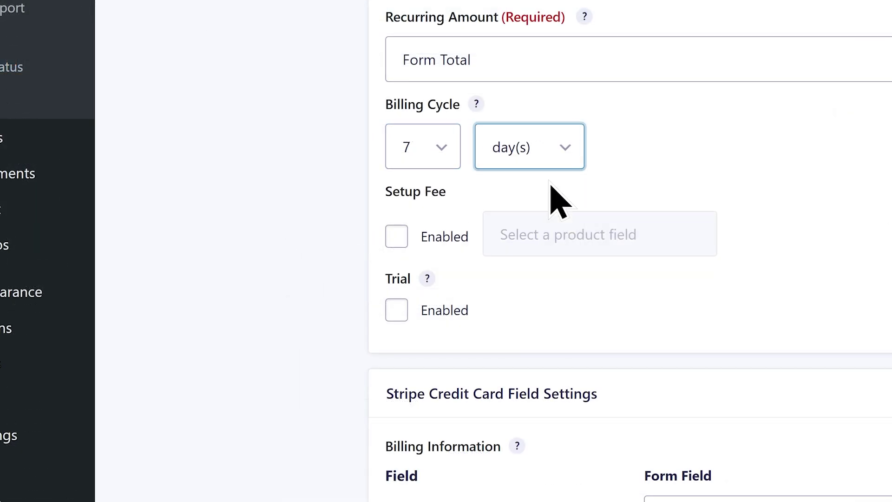
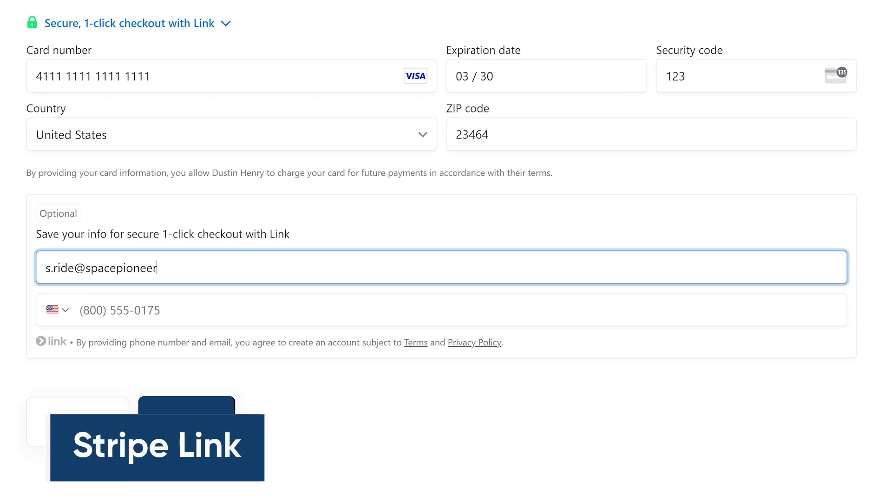
Step: Enter the customer's phone number to save the card with Link
{"action": "type", "text": "57"}
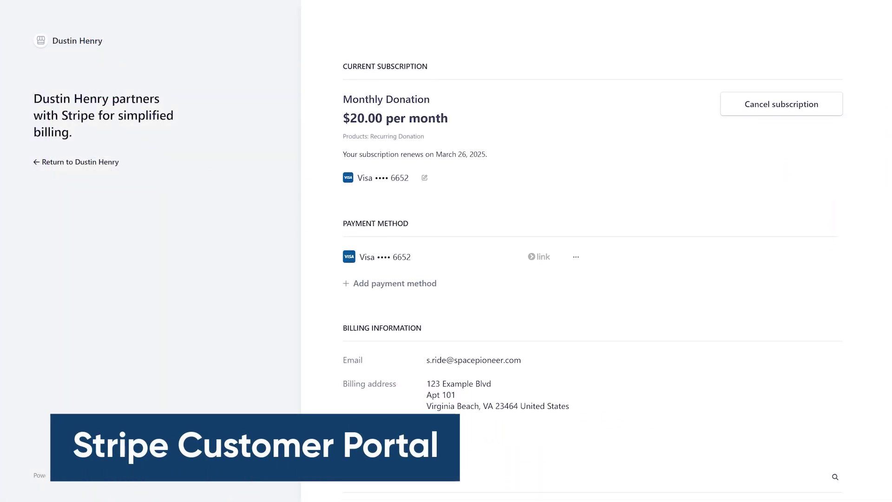
Step: Find Gravity Forms in the Stripe App Marketplace and open its app details
{"action": "scroll", "coordinate": [594, 278], "scroll_direction": "down", "scroll_amount": 3}
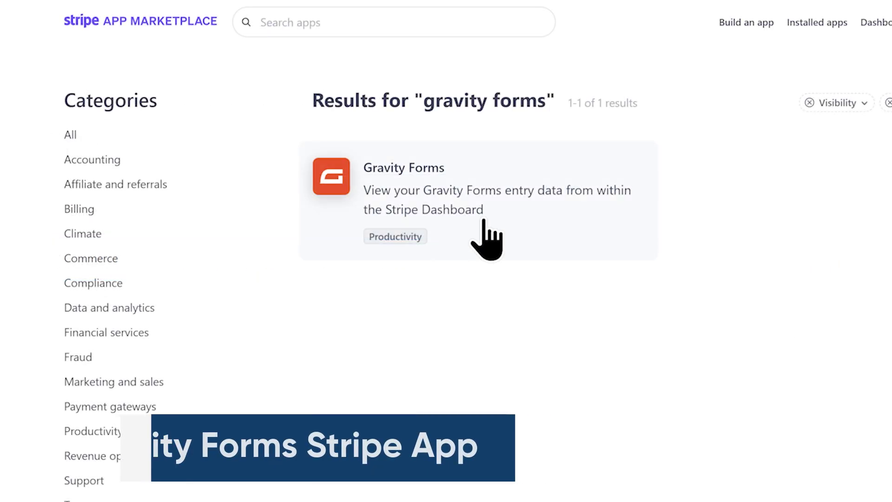
{"action": "left_click", "coordinate": [484, 220]}
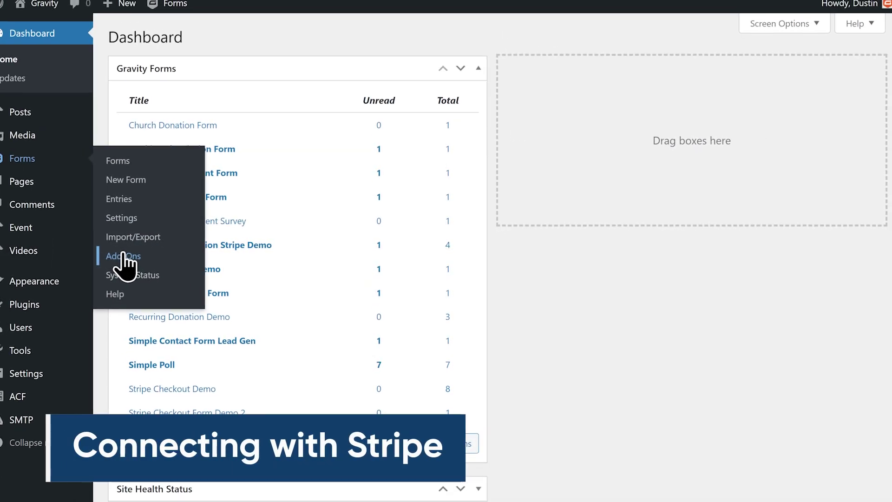
Step: Activate the Stripe Add-On and start connecting the Stripe account from Forms Settings
{"action": "left_click", "coordinate": [132, 256]}
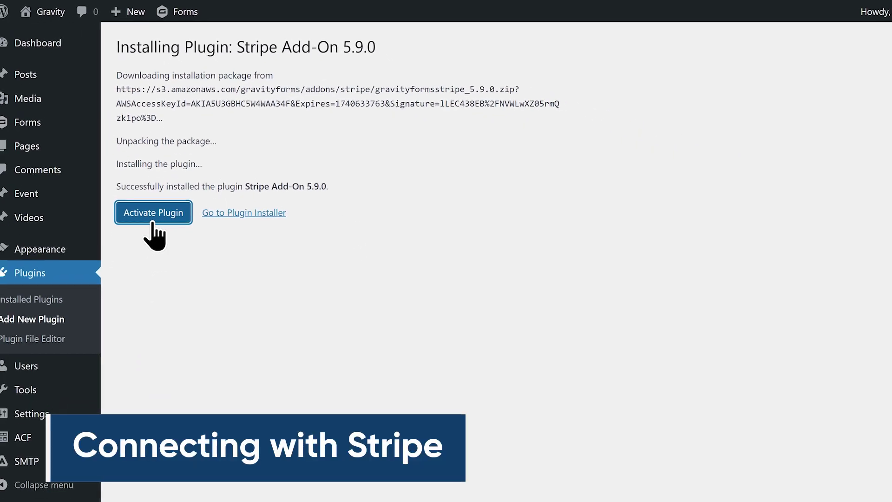
{"action": "left_click", "coordinate": [154, 199]}
{"action": "mouse_move", "coordinate": [90, 122]}
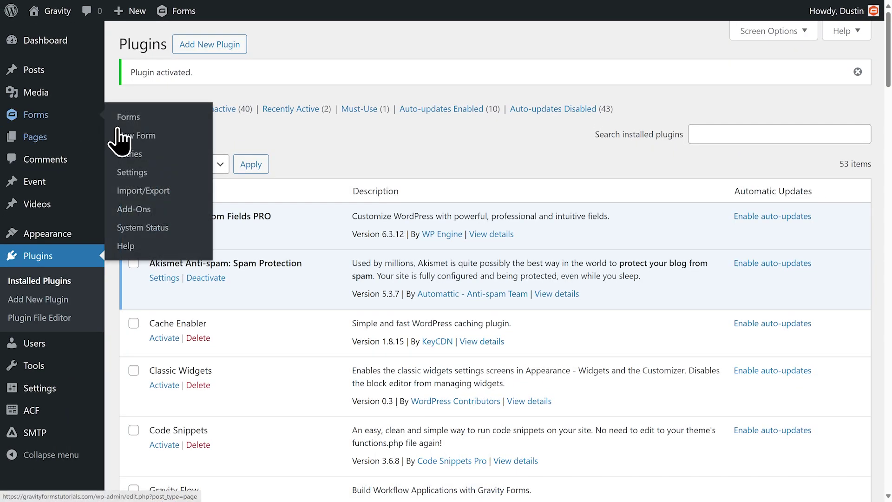
{"action": "left_click", "coordinate": [134, 173]}
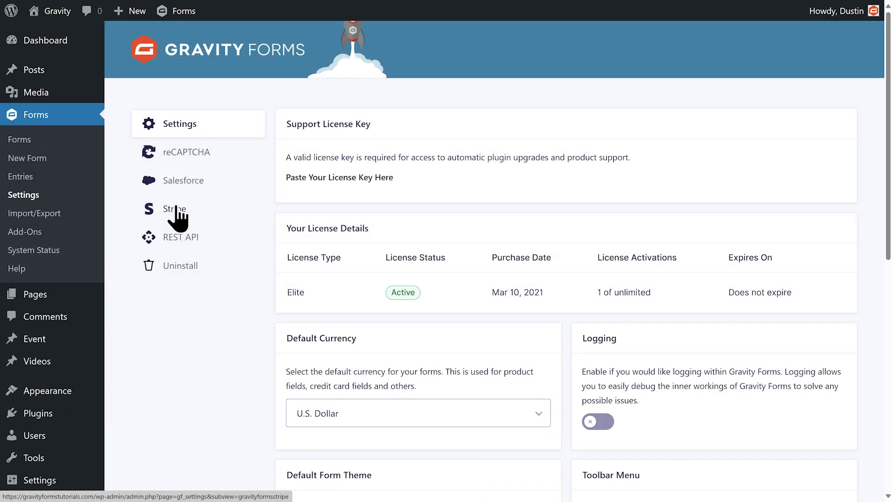
{"action": "left_click", "coordinate": [176, 213]}
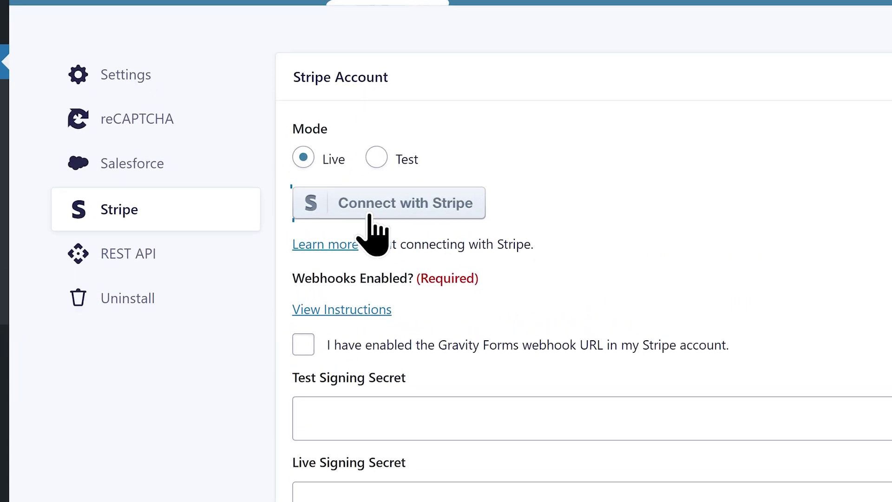
{"action": "left_click", "coordinate": [380, 215]}
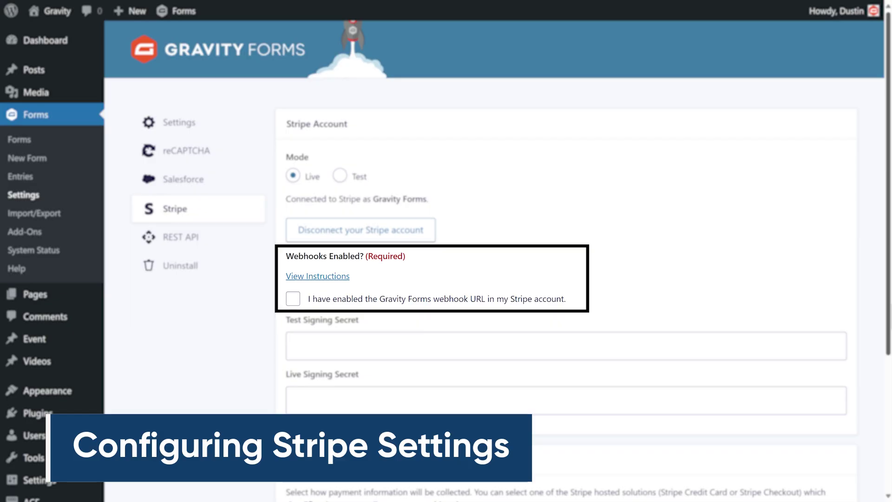
Step: Set up the webhook with all events and mark the webhook URL as enabled
{"action": "left_click", "coordinate": [320, 279]}
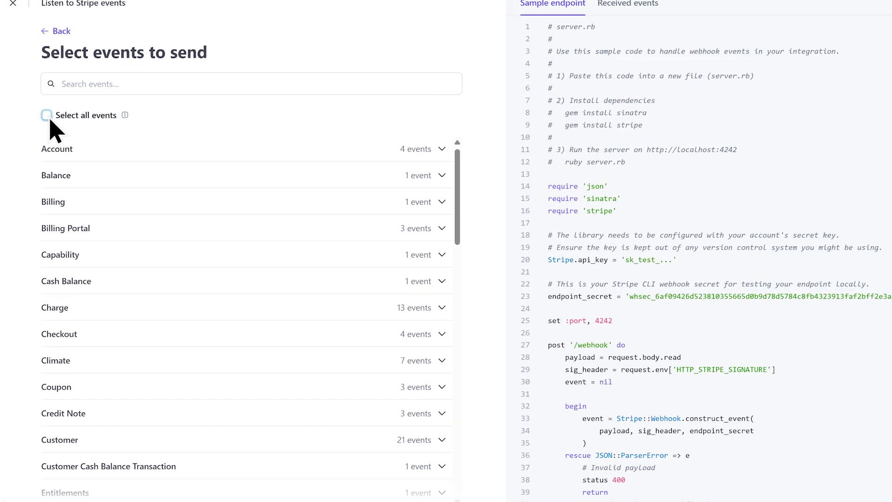
{"action": "left_click", "coordinate": [43, 116]}
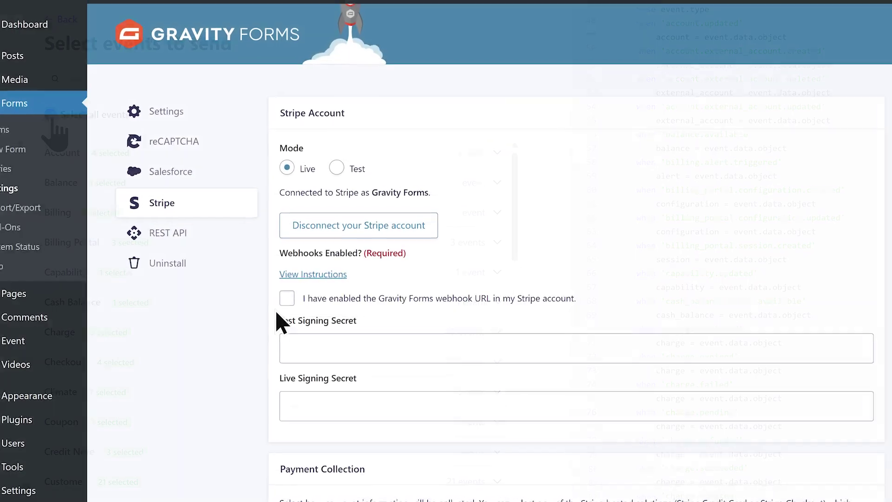
{"action": "left_click", "coordinate": [284, 297]}
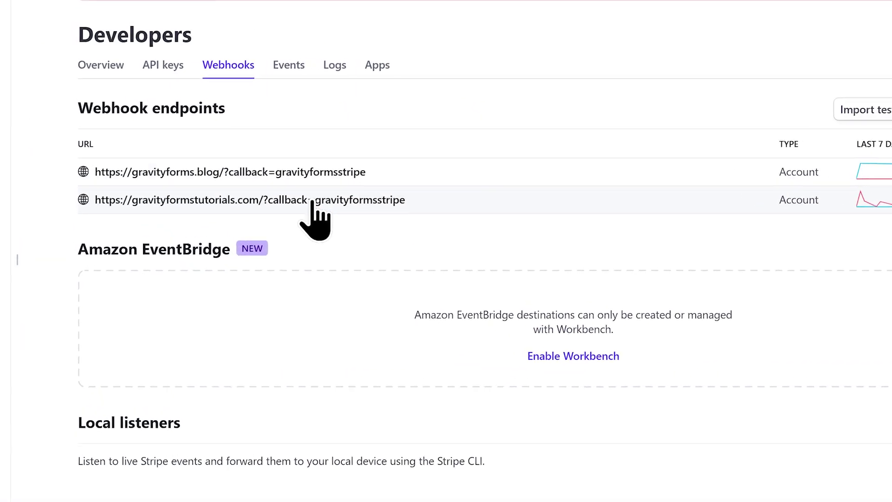
Step: Open the gravityformstutorials.com endpoint and paste its signing secret into Live Signing Secret
{"action": "left_click", "coordinate": [357, 229]}
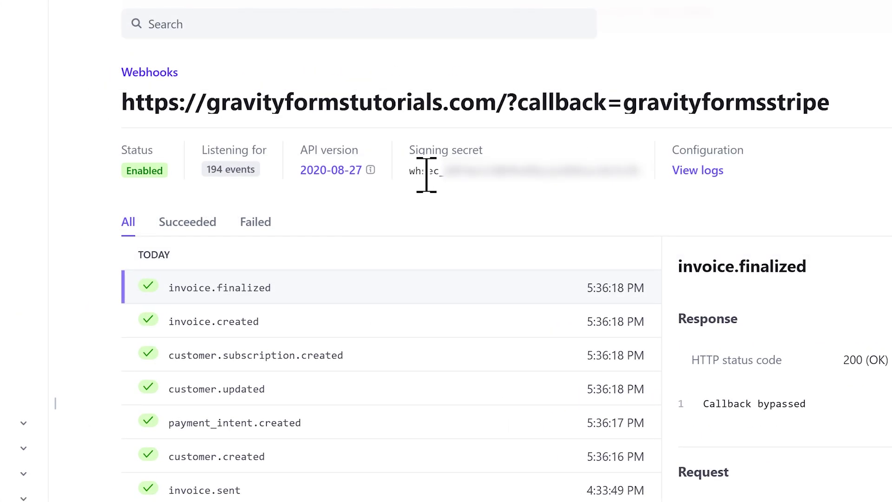
{"action": "key", "text": "ctrl+v"}
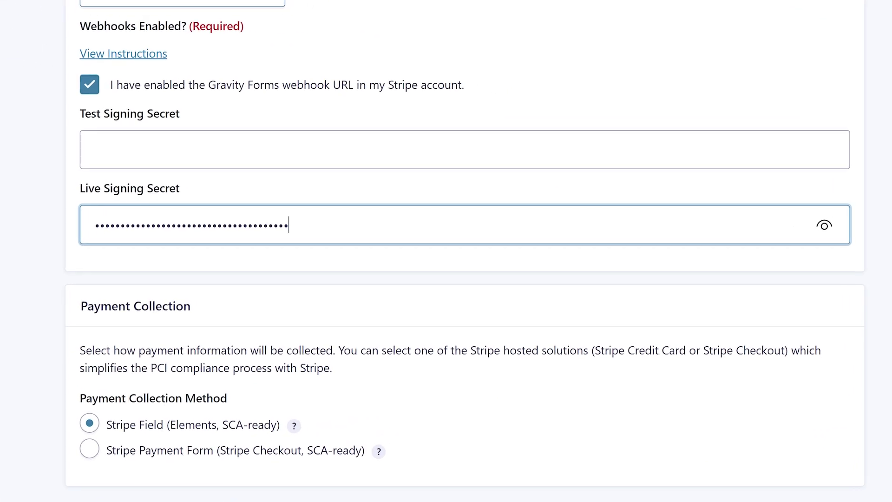
Step: Save the Stripe add-on settings with the Live Signing Secret filled in
{"action": "scroll", "coordinate": [446, 251], "scroll_direction": "down", "scroll_amount": 3}
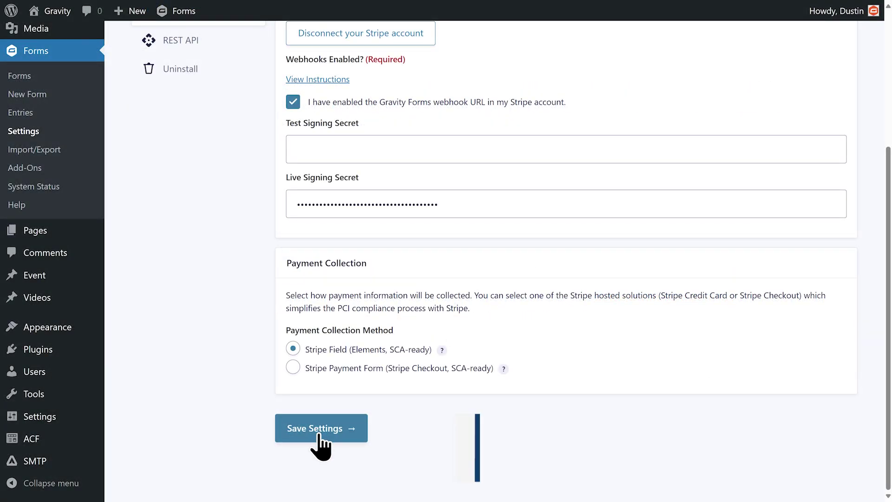
{"action": "left_click", "coordinate": [743, 324]}
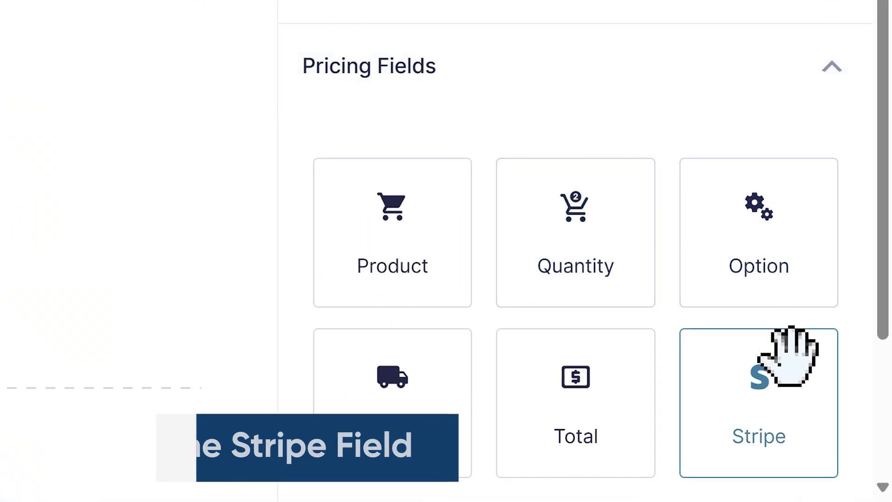
Step: Place a Stripe credit card field from Pricing Fields onto the form beneath Total
{"action": "left_click_drag", "start_coordinate": [790, 354], "coordinate": [86, 222]}
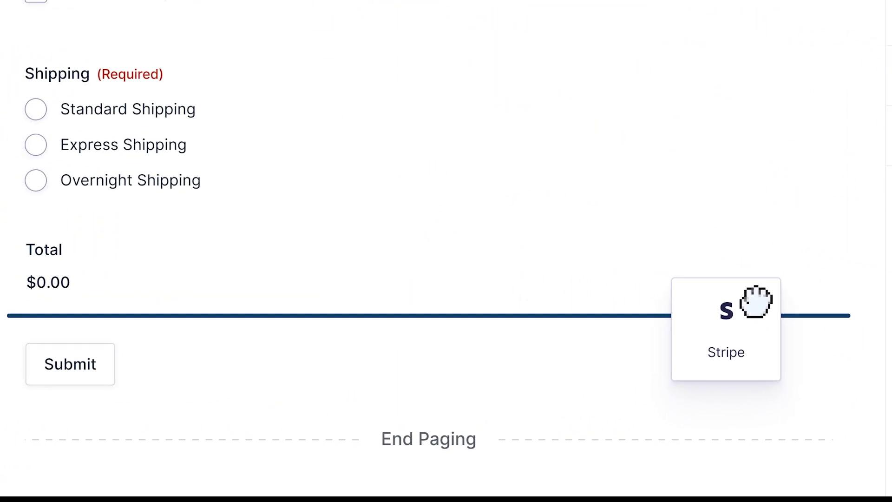
{"action": "left_click_drag", "start_coordinate": [756, 302], "coordinate": [757, 305]}
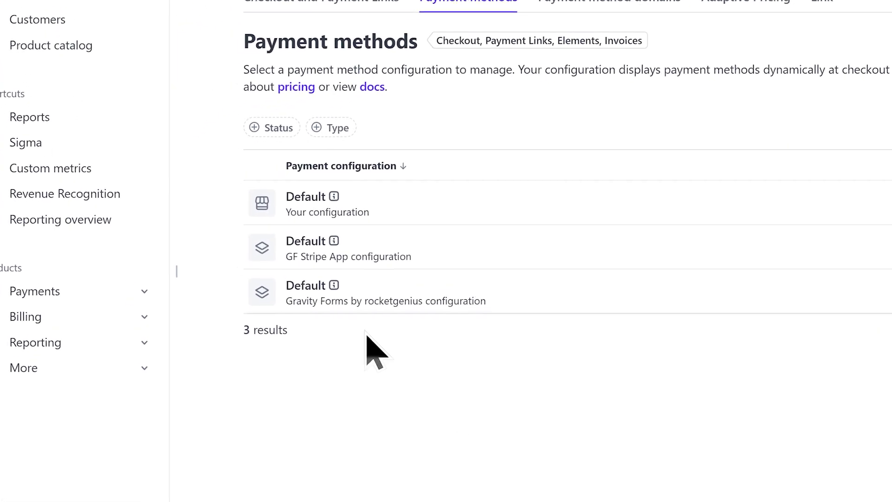
Step: Open a Stripe payment method configuration and set Link Email Field to Email - Field ID: 9
{"action": "left_click", "coordinate": [348, 304]}
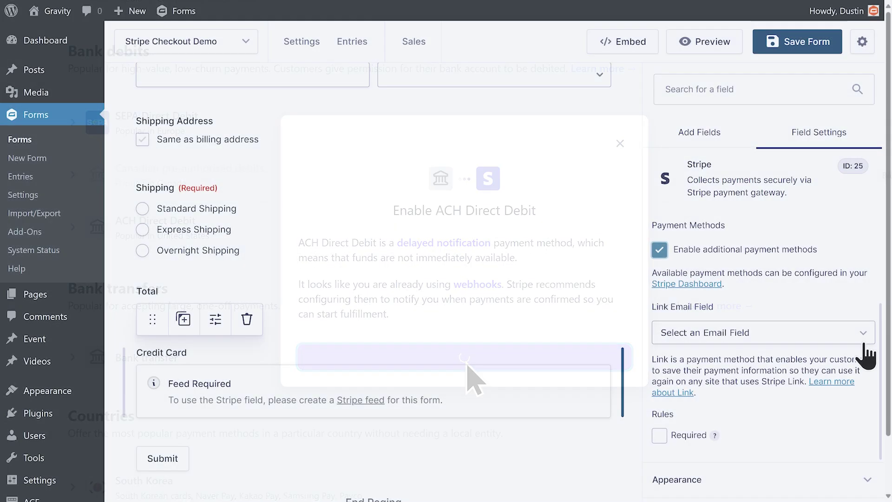
{"action": "left_click", "coordinate": [860, 336]}
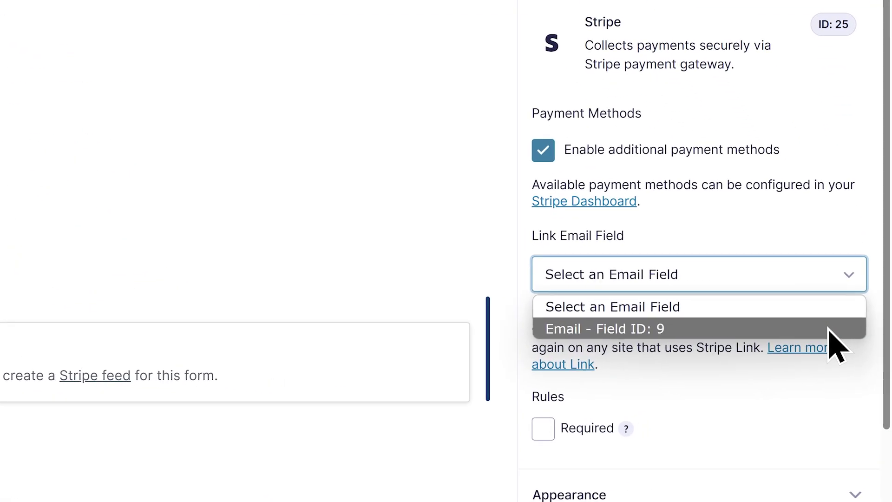
{"action": "left_click", "coordinate": [835, 329]}
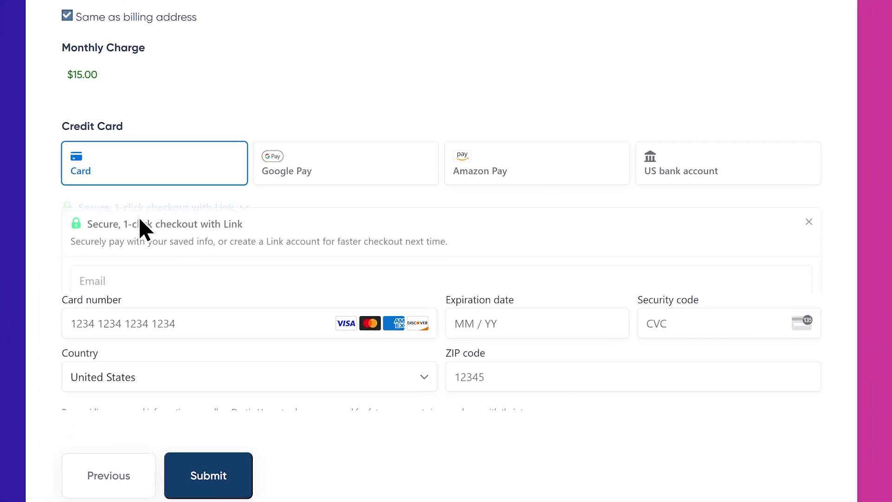
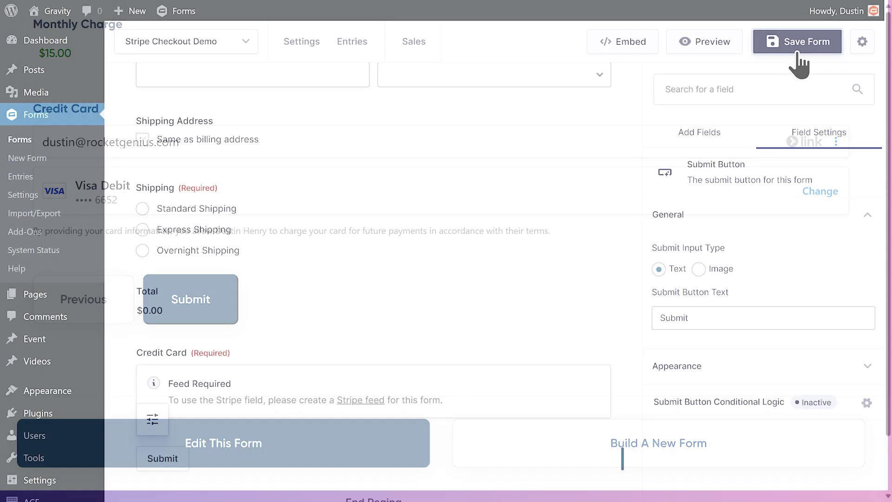
Step: Enter the customer's e-mail in the preview's Link box to load the saved Visa Debit card, then save the form
{"action": "left_click", "coordinate": [797, 52]}
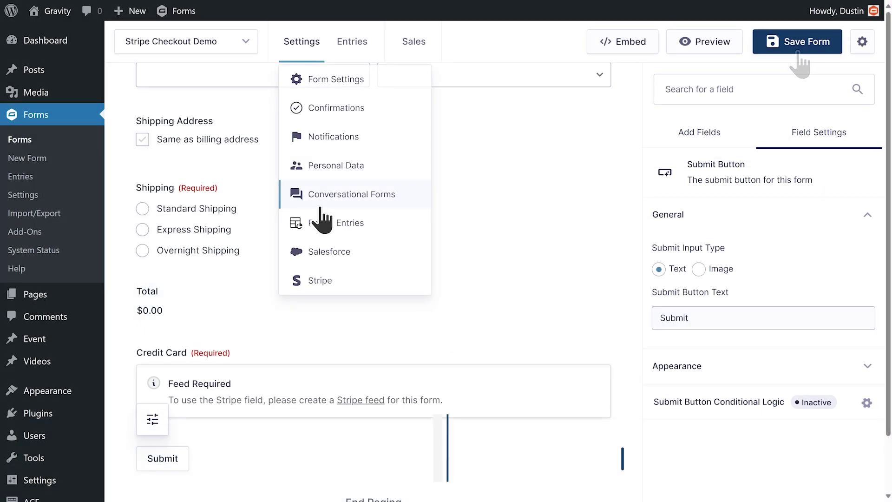
Step: Add a Stripe feed 'Gravity Merchandise Feed' for Products and Services, charging the Form Total
{"action": "left_click", "coordinate": [315, 281]}
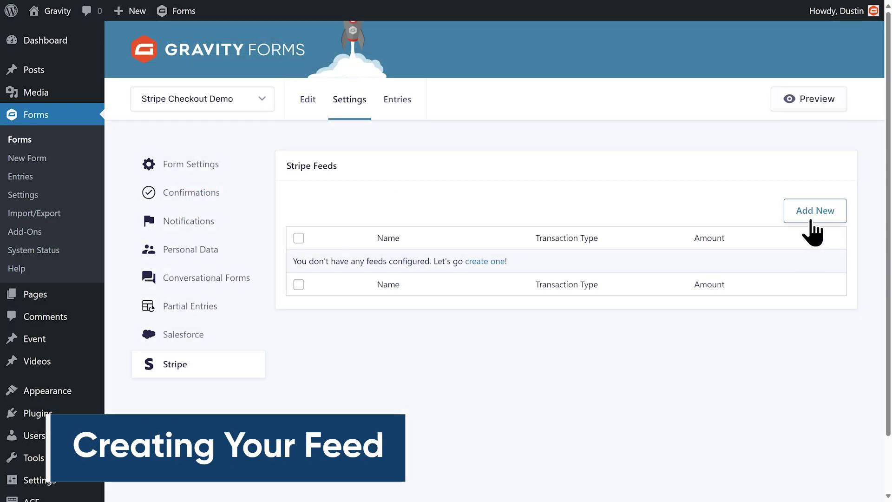
{"action": "left_click", "coordinate": [811, 222]}
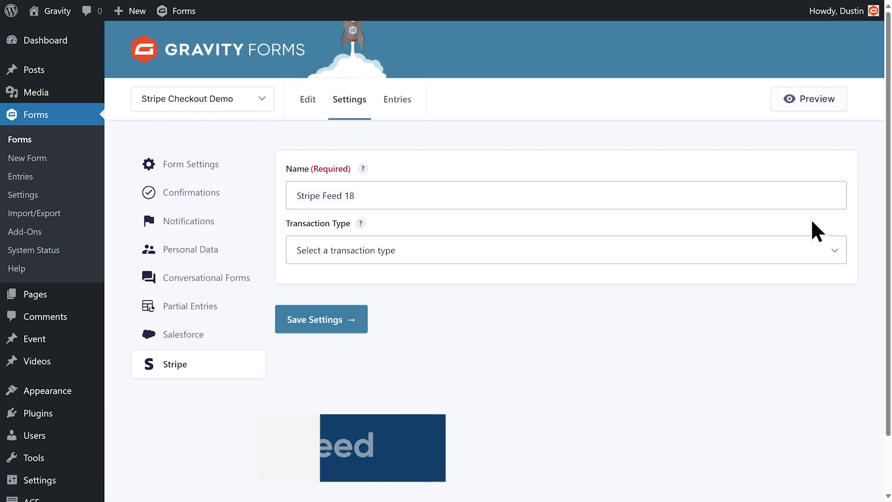
{"action": "key", "text": "ctrl+a"}
{"action": "type", "text": "Gravity Merchandise Feed"}
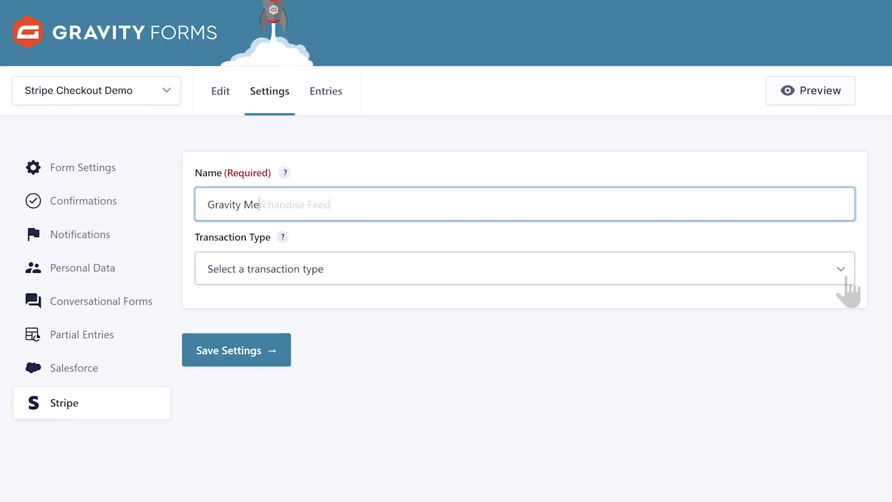
{"action": "left_click", "coordinate": [839, 258]}
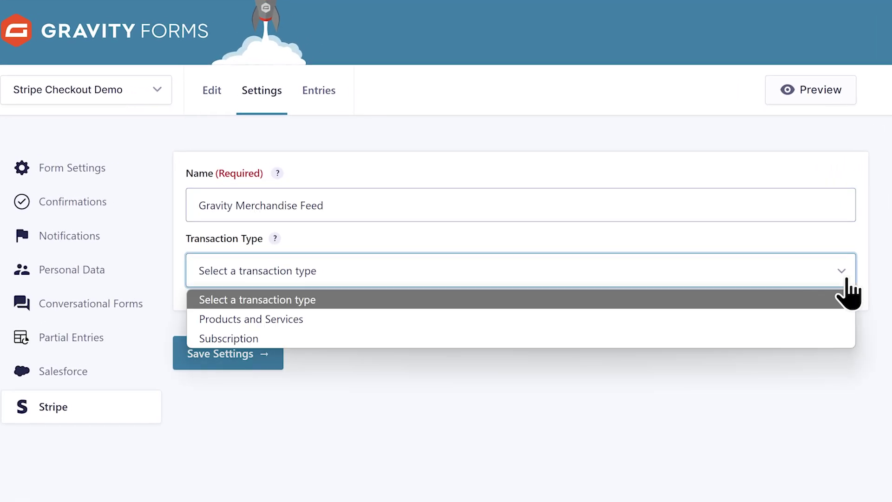
{"action": "left_click", "coordinate": [817, 319]}
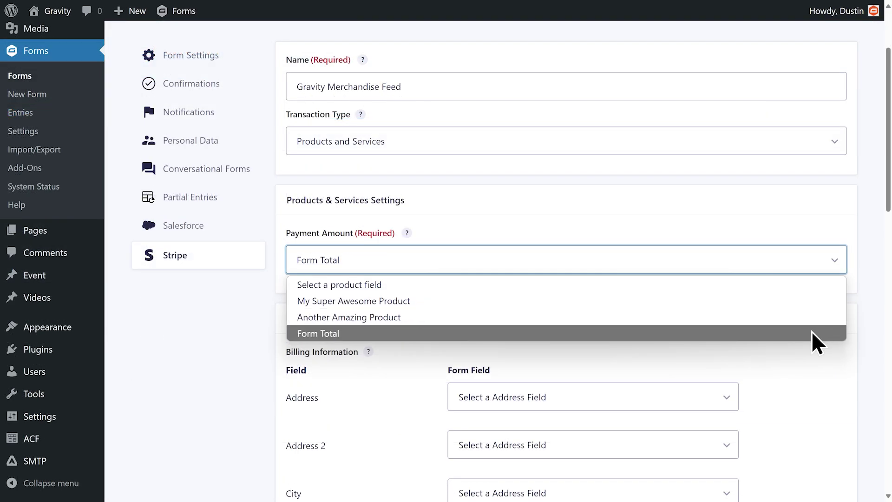
{"action": "left_click", "coordinate": [812, 331]}
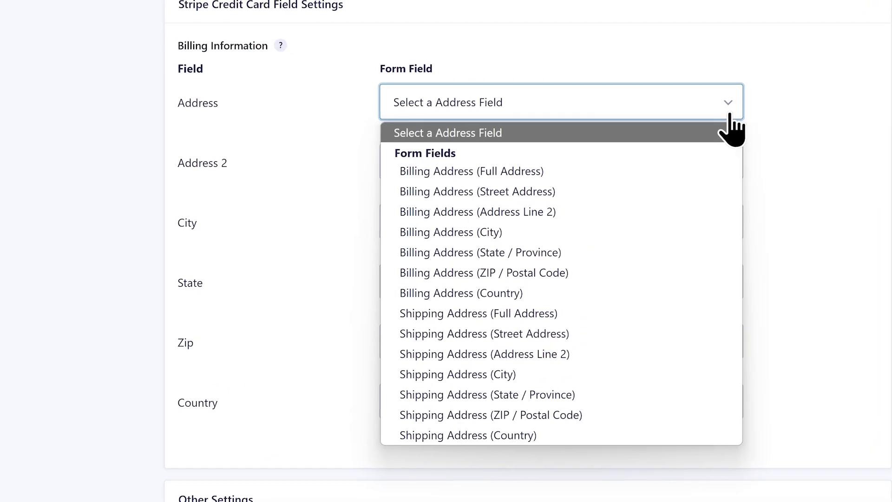
Step: Map billing address to Address, customer name to full name, Order Placed metadata to Entry Date, and try conditional logic
{"action": "left_click", "coordinate": [683, 200]}
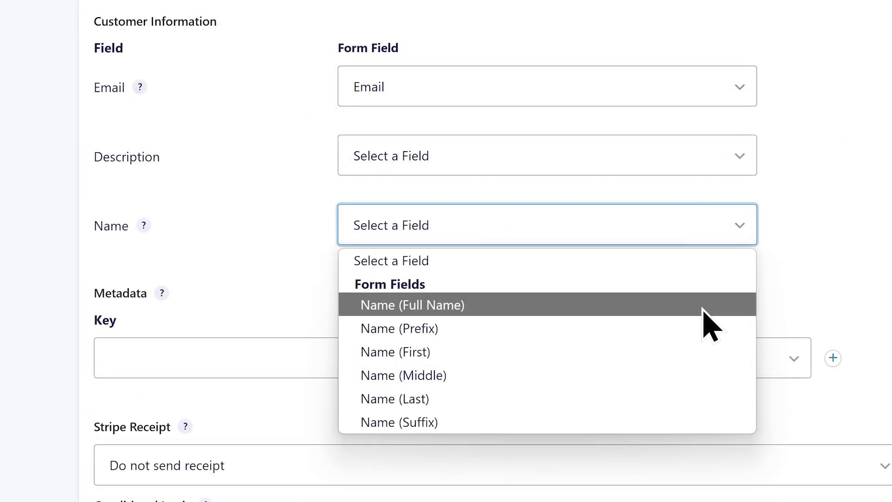
{"action": "left_click", "coordinate": [703, 305]}
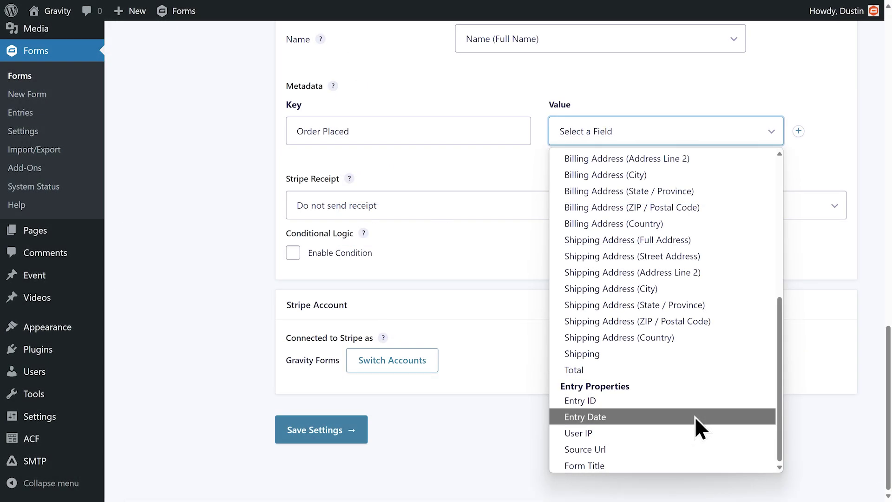
{"action": "left_click", "coordinate": [695, 416]}
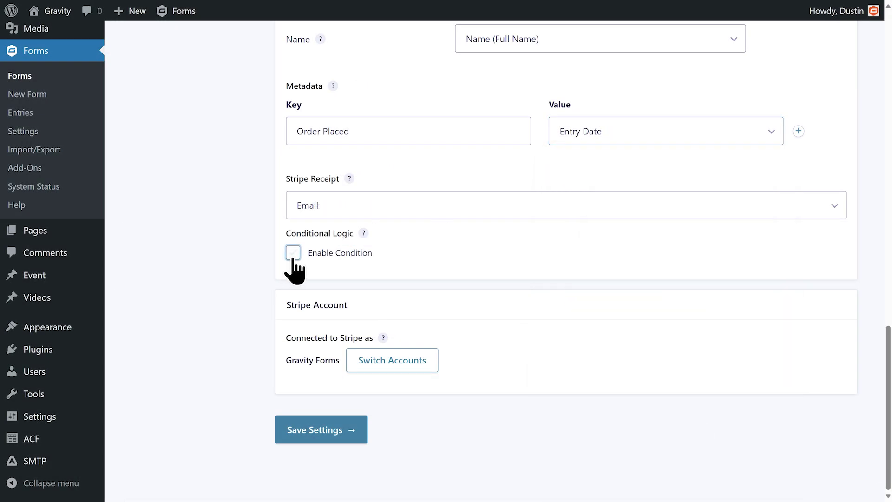
{"action": "left_click", "coordinate": [293, 253]}
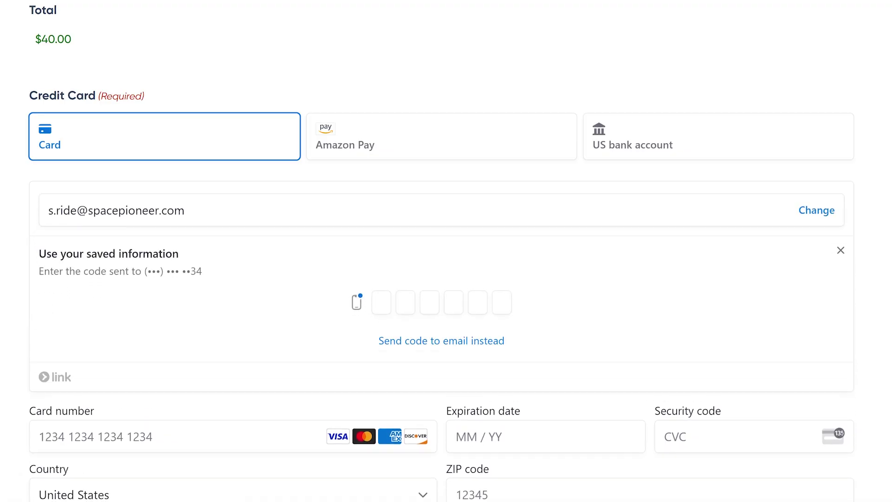
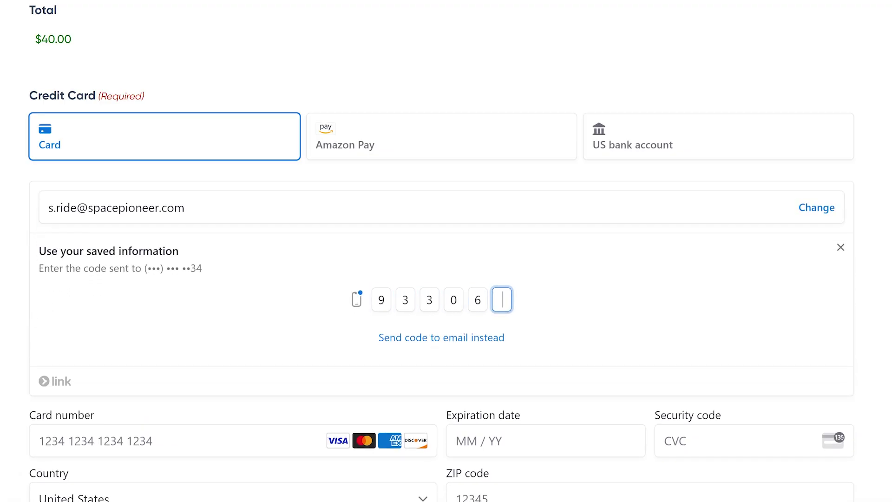